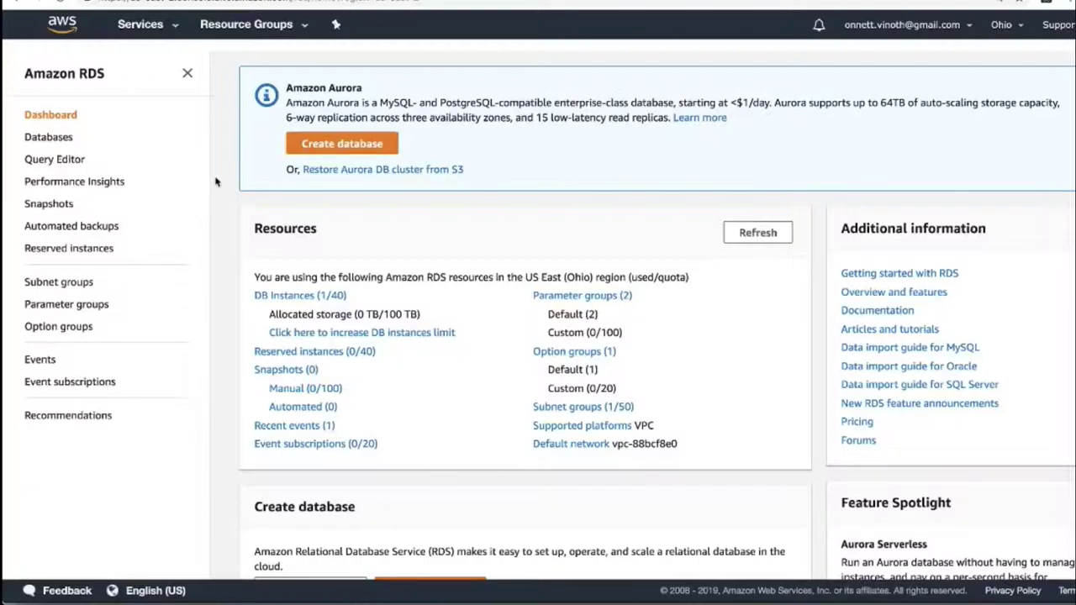
Step: Start a new database with the Amazon Aurora MySQL 5.6 engine
{"action": "left_click", "coordinate": [368, 149]}
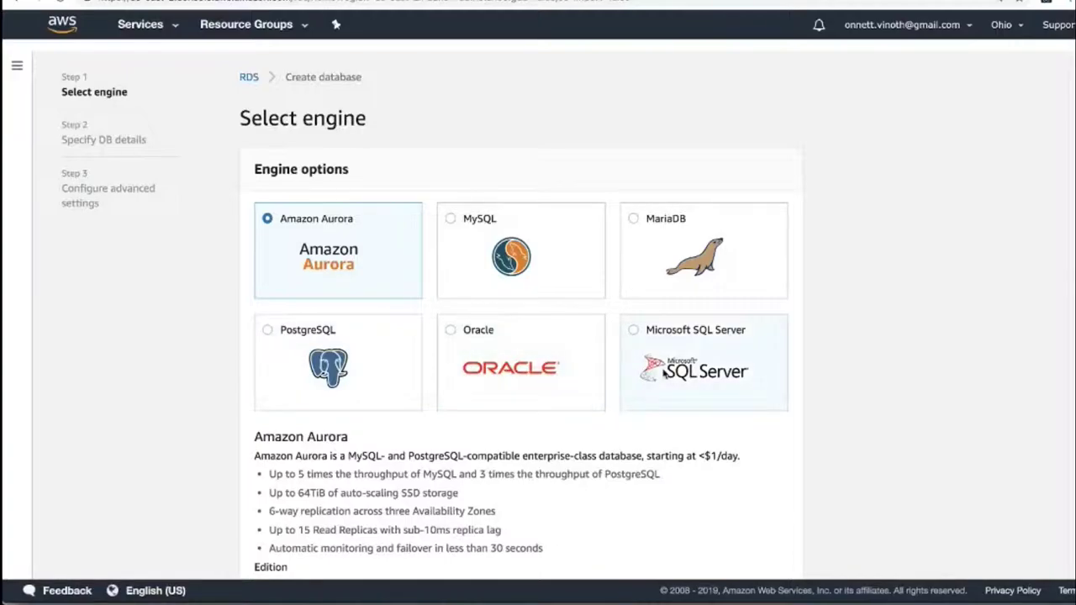
{"action": "scroll", "coordinate": [451, 376], "scroll_direction": "down", "scroll_amount": 5}
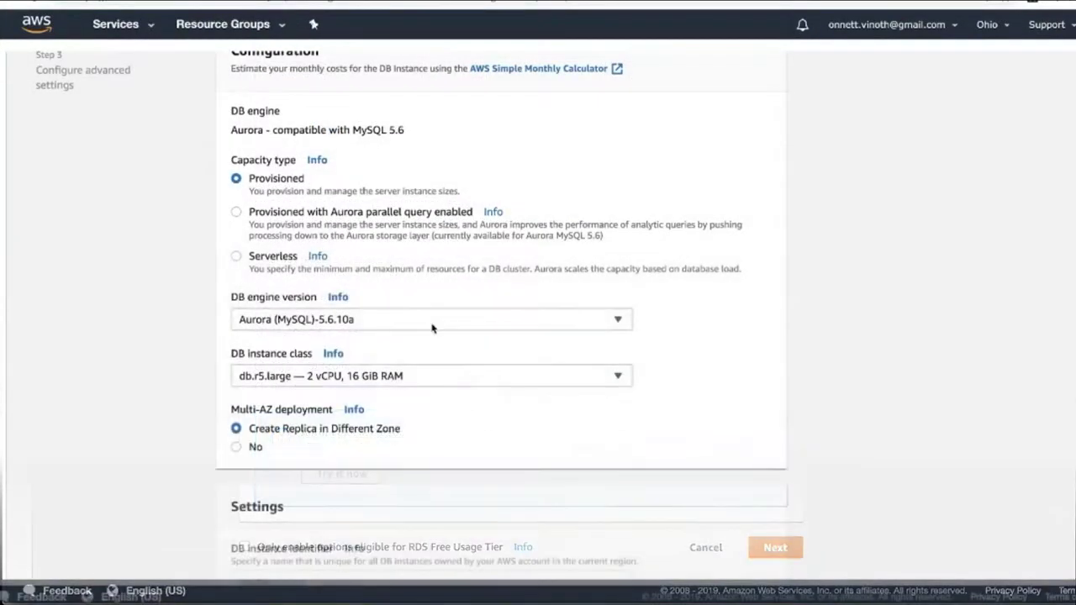
{"action": "scroll", "coordinate": [432, 328], "scroll_direction": "up", "scroll_amount": 2}
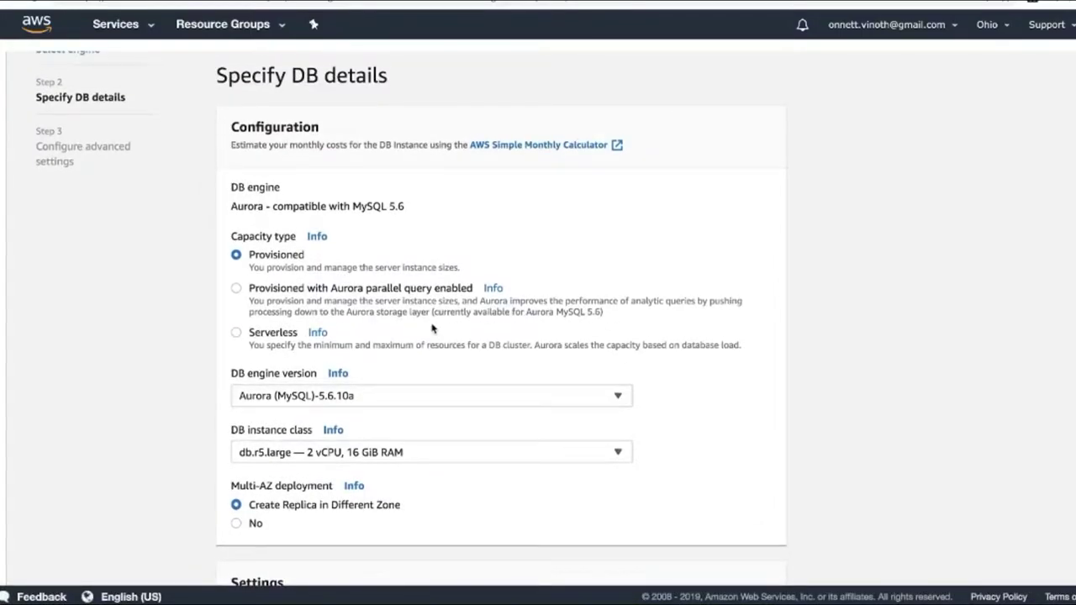
{"action": "scroll", "coordinate": [432, 329], "scroll_direction": "down", "scroll_amount": 3}
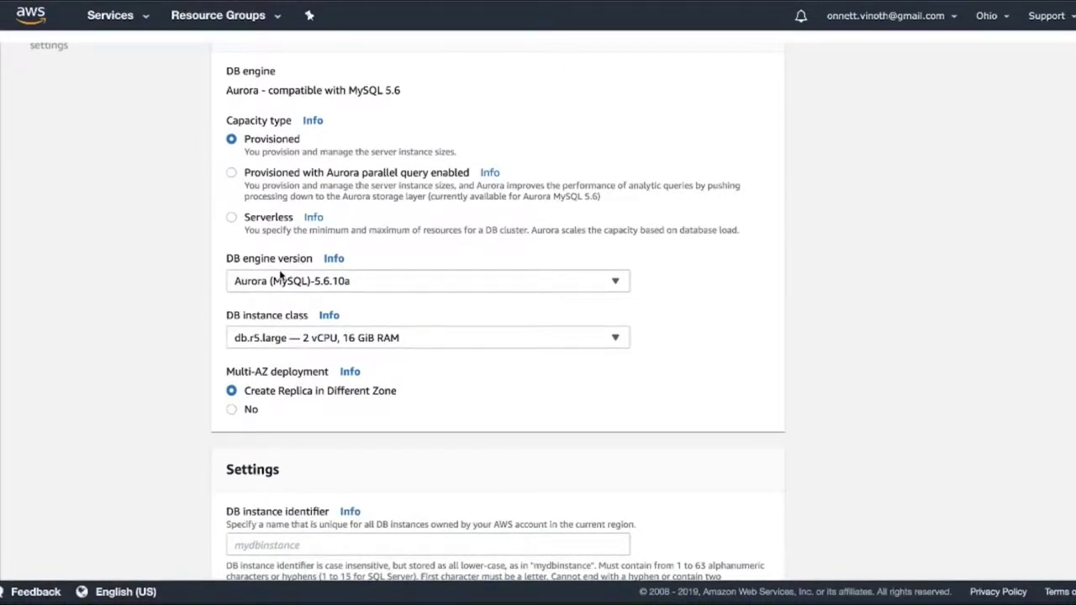
Step: Set the DB instance class to db.t2.small and Multi-AZ deployment to No
{"action": "left_click", "coordinate": [430, 343]}
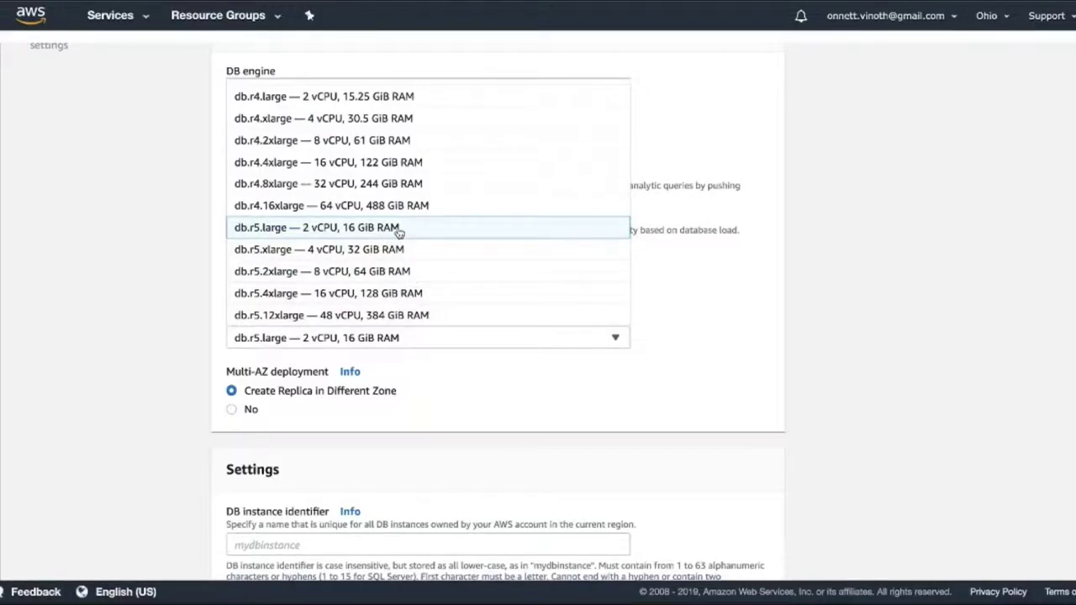
{"action": "scroll", "coordinate": [402, 233], "scroll_direction": "up", "scroll_amount": 3}
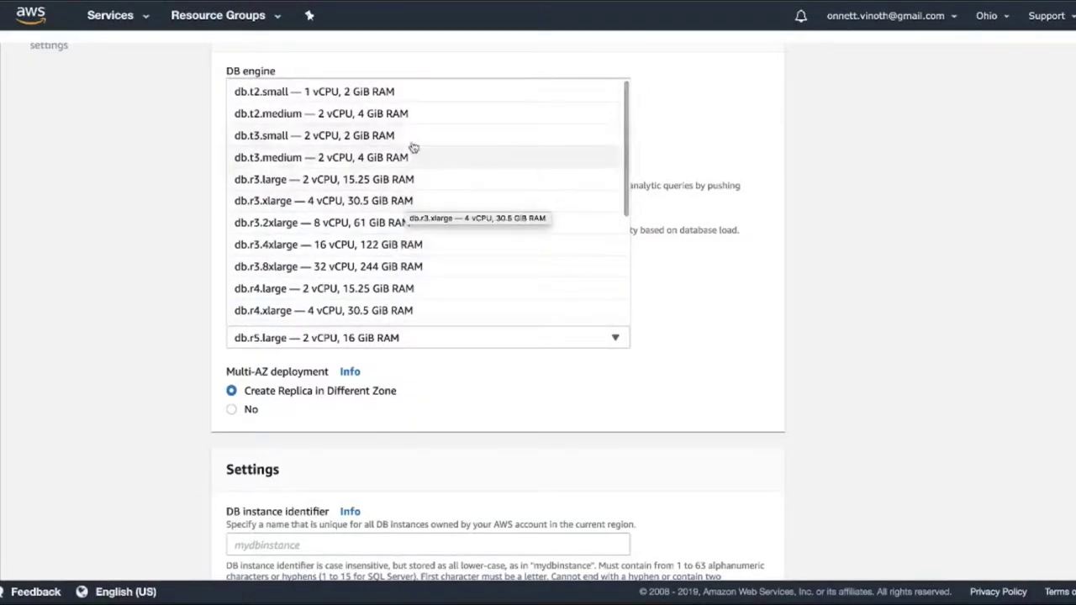
{"action": "left_click", "coordinate": [395, 94]}
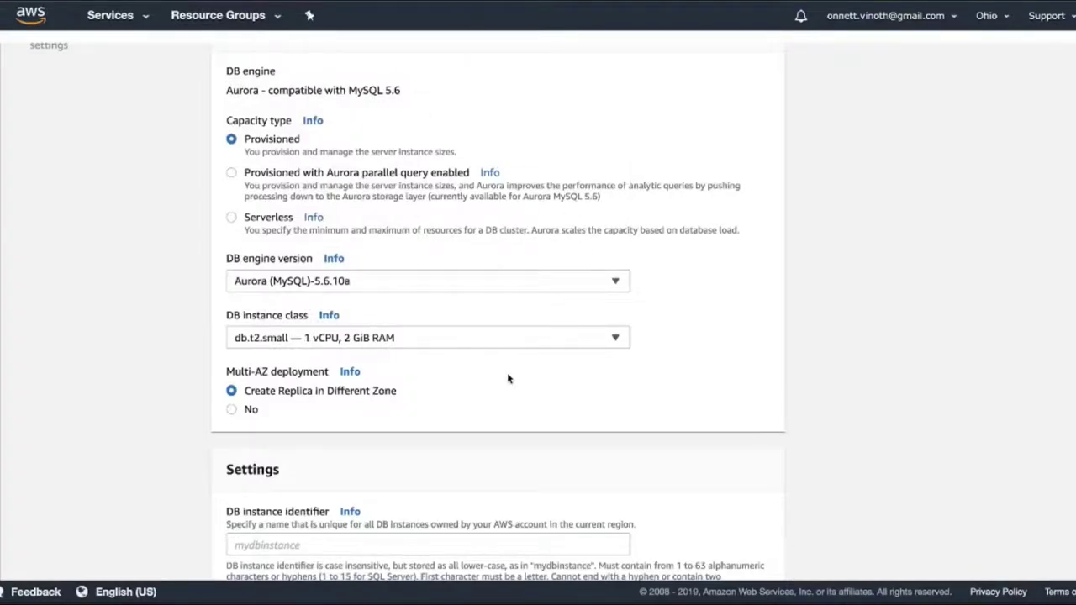
{"action": "scroll", "coordinate": [508, 378], "scroll_direction": "down", "scroll_amount": 2}
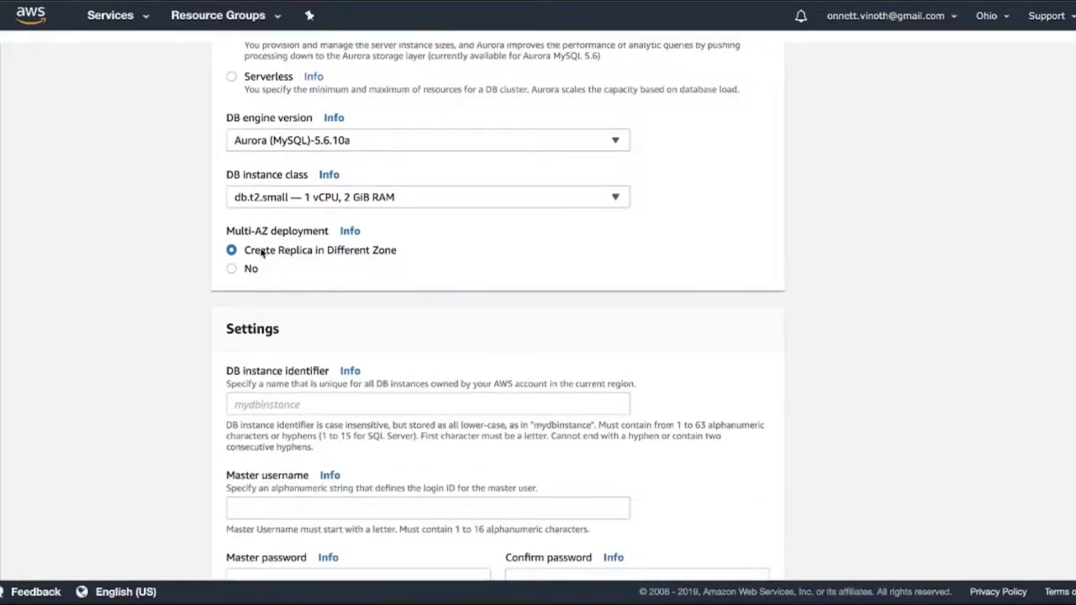
{"action": "left_click", "coordinate": [232, 269]}
Step: Enter 'test' as both the DB instance identifier and the master username
{"action": "scroll", "coordinate": [627, 372], "scroll_direction": "down", "scroll_amount": 3}
{"action": "left_click", "coordinate": [332, 295]}
{"action": "type", "text": "test"}
{"action": "left_click", "coordinate": [314, 402]}
{"action": "type", "text": "test"}
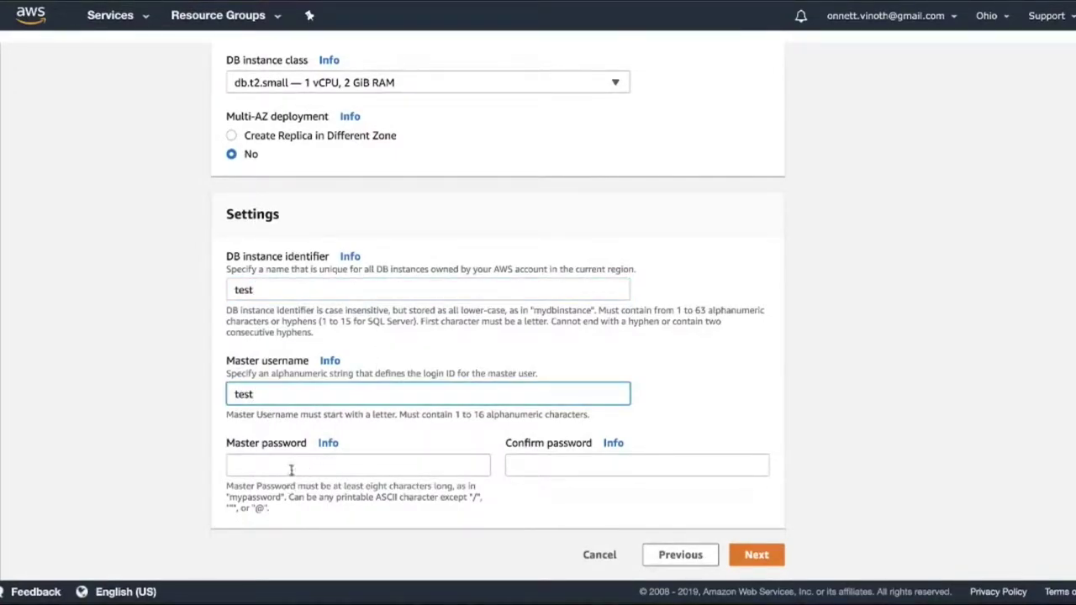
Step: Enter and confirm the master password, then continue to advanced settings
{"action": "left_click", "coordinate": [291, 468]}
{"action": "type", "text": "passwor"}
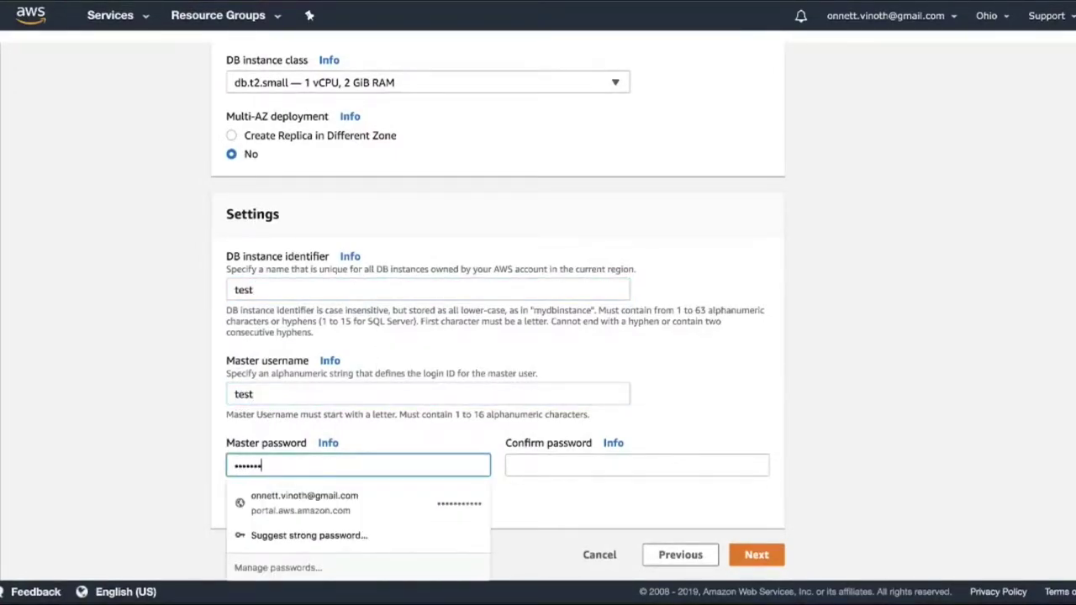
{"action": "type", "text": "d1234"}
{"action": "key", "text": "Tab"}
{"action": "type", "text": "password1234"}
{"action": "left_click", "coordinate": [931, 466]}
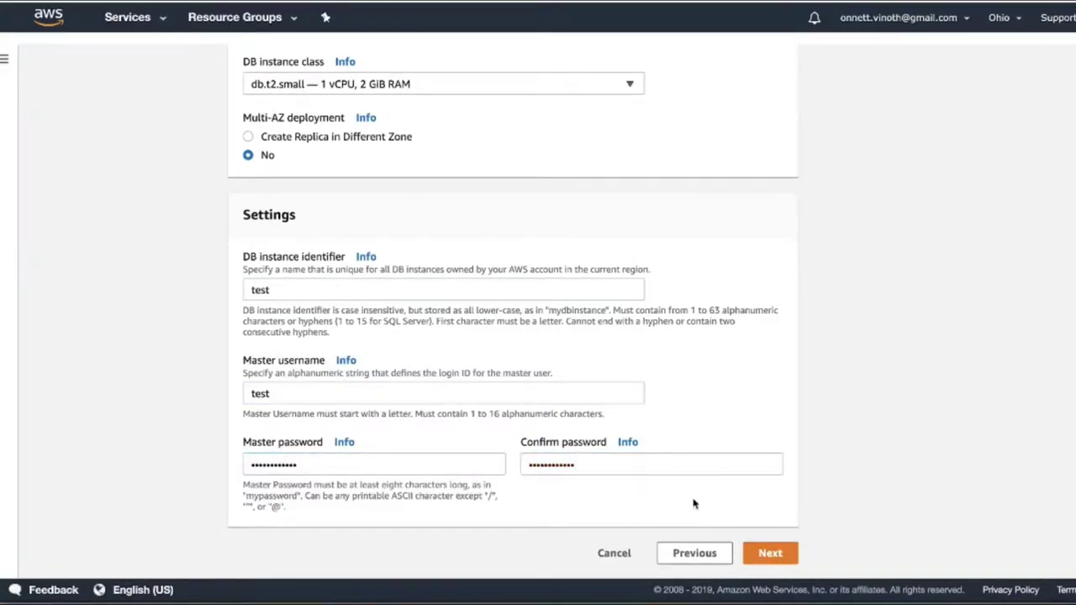
{"action": "left_click", "coordinate": [770, 552]}
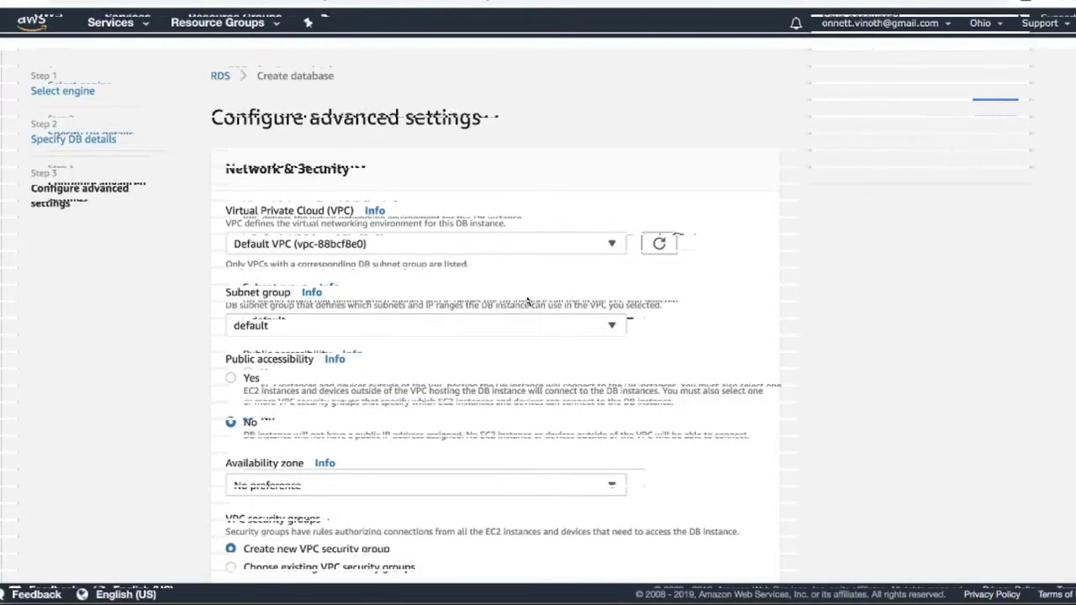
Step: Keep public accessibility set to No after briefly switching it on
{"action": "scroll", "coordinate": [402, 298], "scroll_direction": "down", "scroll_amount": 2}
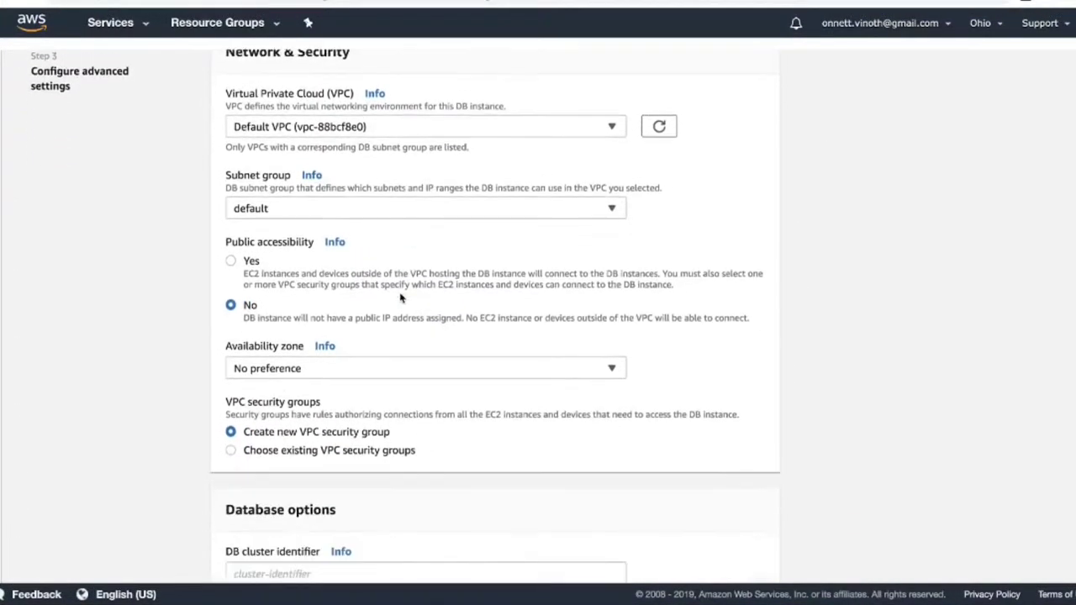
{"action": "scroll", "coordinate": [402, 298], "scroll_direction": "down", "scroll_amount": 1}
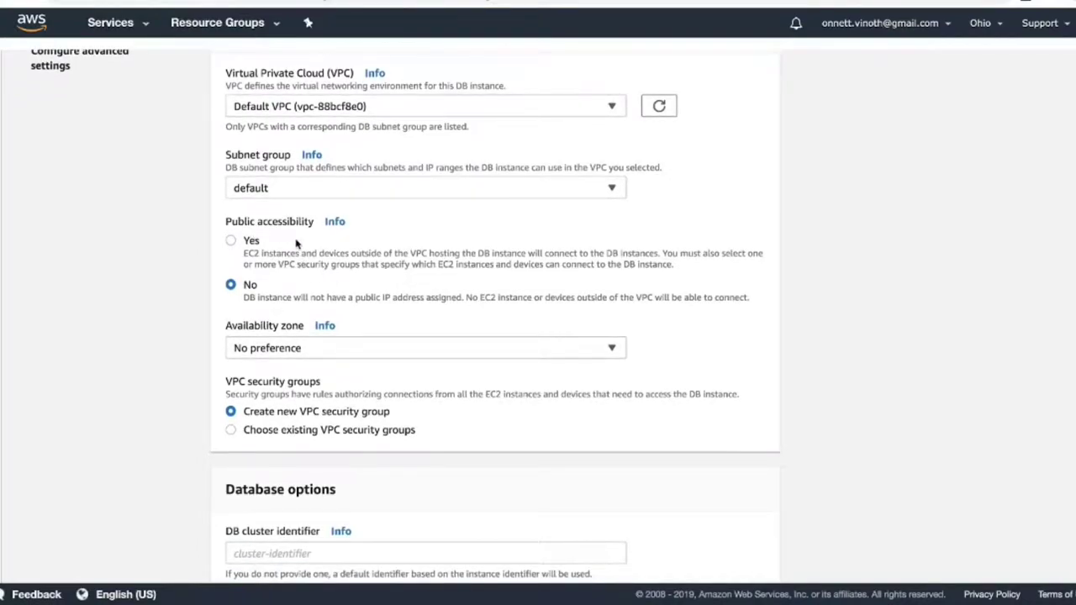
{"action": "left_click", "coordinate": [232, 242]}
{"action": "left_click", "coordinate": [230, 285]}
Step: Review the remaining advanced settings, leaving the Database name empty
{"action": "scroll", "coordinate": [375, 302], "scroll_direction": "down", "scroll_amount": 4}
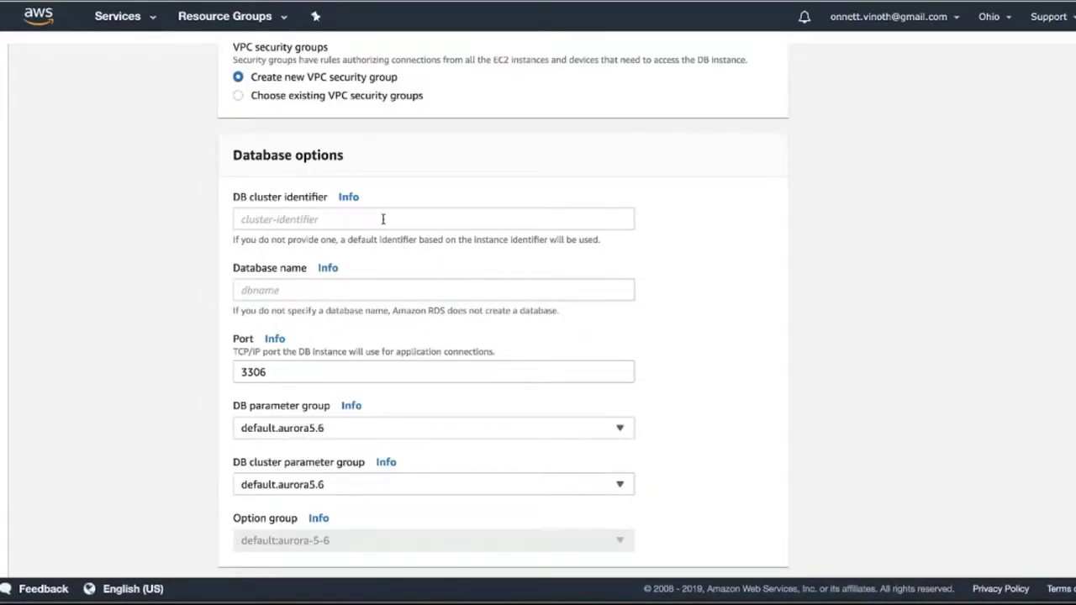
{"action": "left_click", "coordinate": [305, 286]}
{"action": "left_click", "coordinate": [708, 322]}
{"action": "scroll", "coordinate": [708, 322], "scroll_direction": "down", "scroll_amount": 2}
{"action": "scroll", "coordinate": [708, 322], "scroll_direction": "down", "scroll_amount": 2}
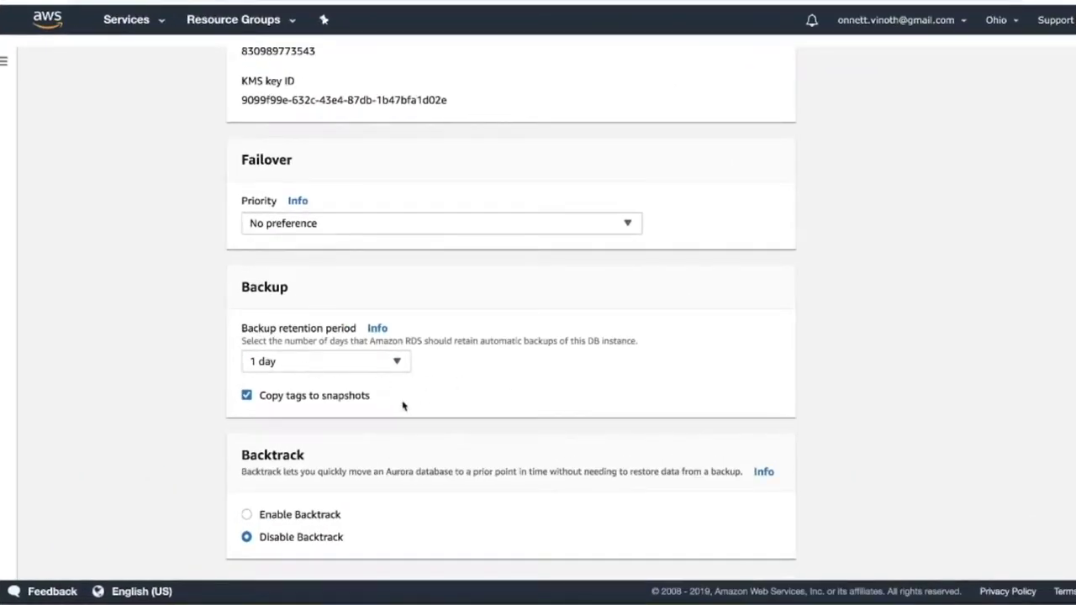
{"action": "scroll", "coordinate": [473, 420], "scroll_direction": "down", "scroll_amount": 5}
{"action": "scroll", "coordinate": [474, 421], "scroll_direction": "down", "scroll_amount": 7}
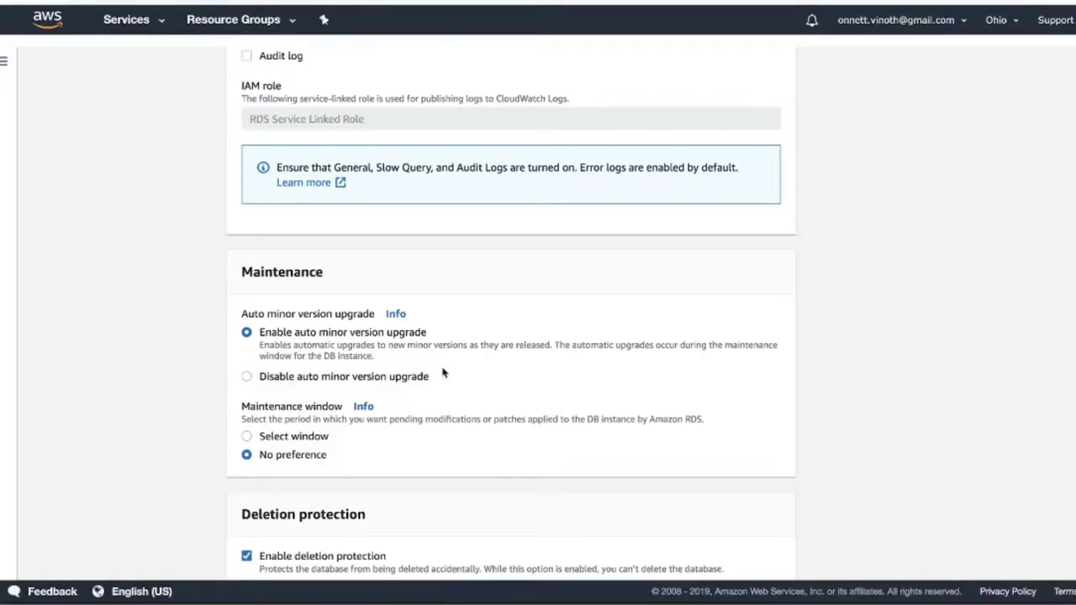
{"action": "scroll", "coordinate": [443, 373], "scroll_direction": "down", "scroll_amount": 2}
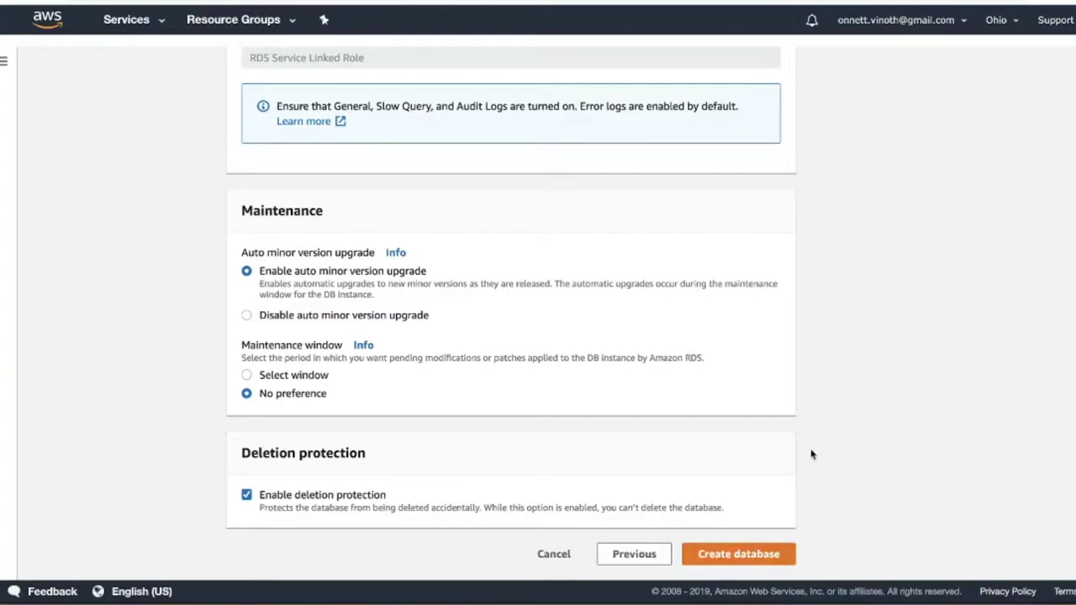
{"action": "scroll", "coordinate": [694, 327], "scroll_direction": "up", "scroll_amount": 15}
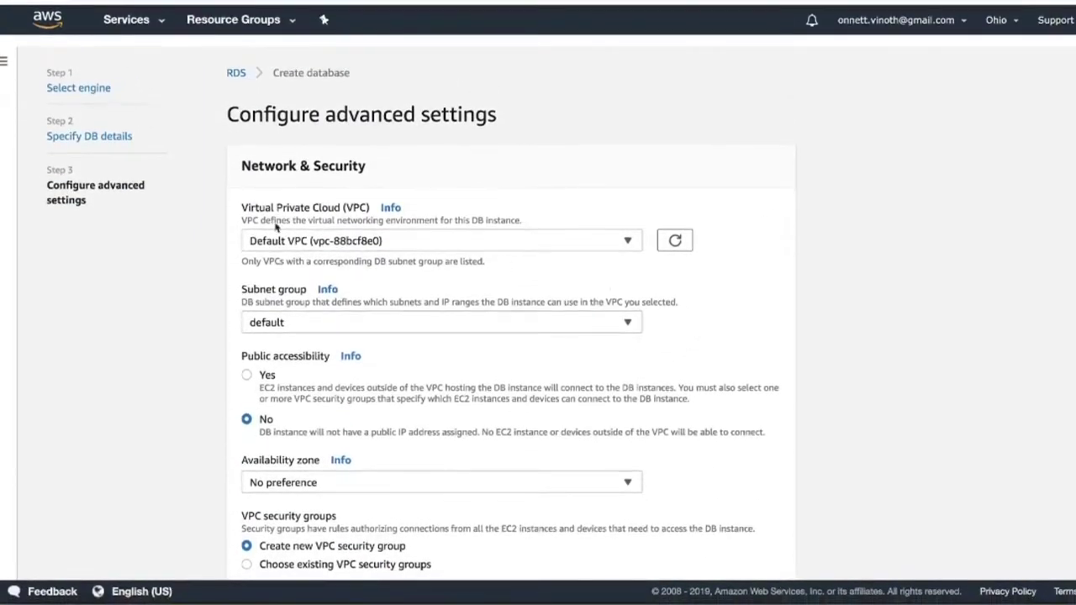
Step: Show the interviewdot-cluster-1 writer and reader endpoints, then switch to MySQL Workbench
{"action": "left_click", "coordinate": [235, 73]}
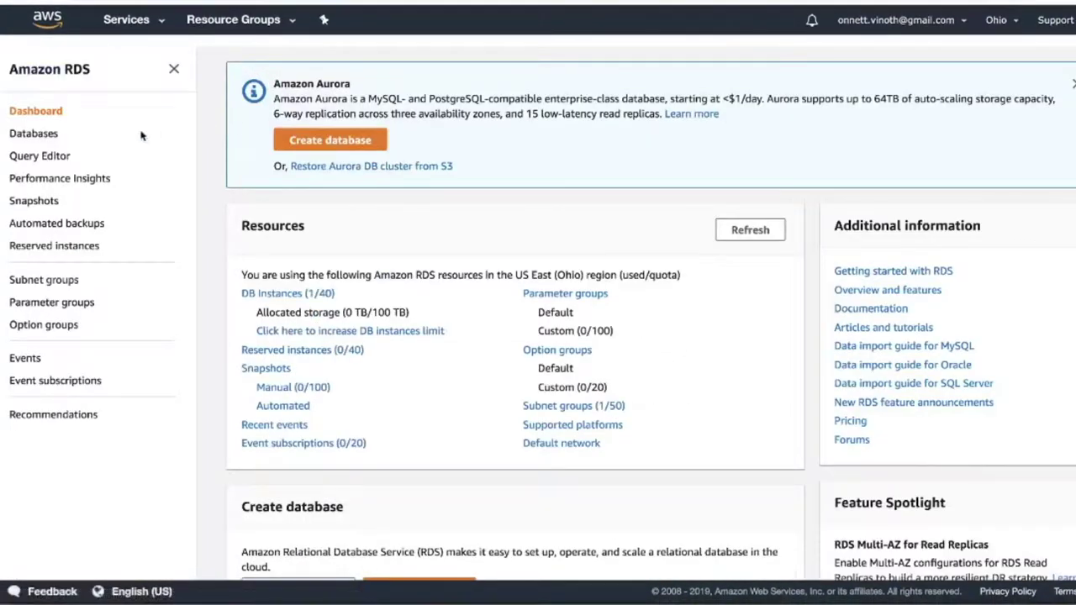
{"action": "left_click", "coordinate": [38, 133]}
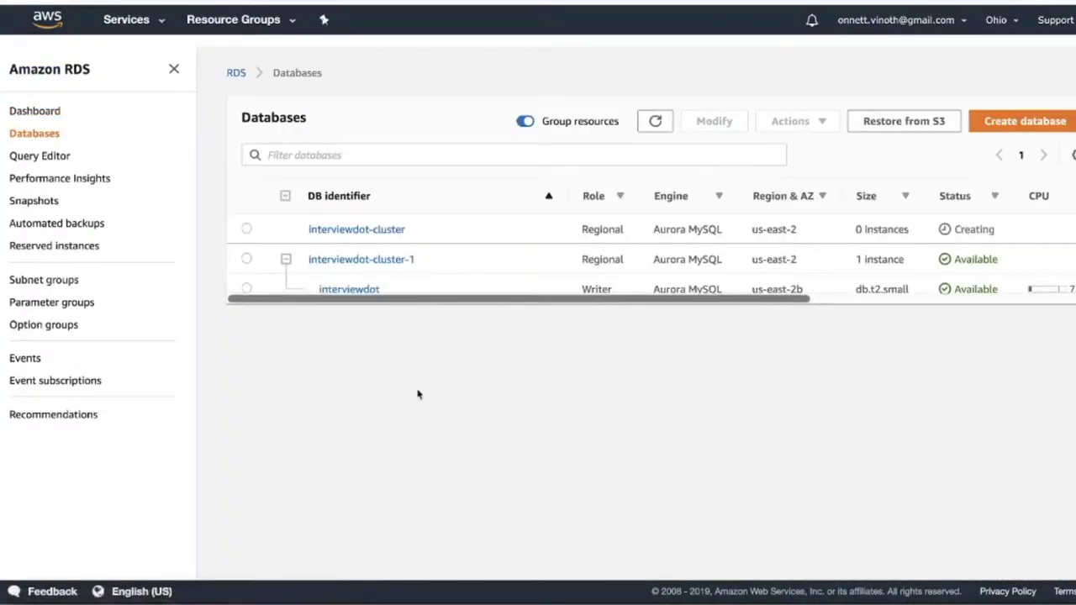
{"action": "left_click", "coordinate": [362, 290]}
{"action": "scroll", "coordinate": [463, 416], "scroll_direction": "down", "scroll_amount": 4}
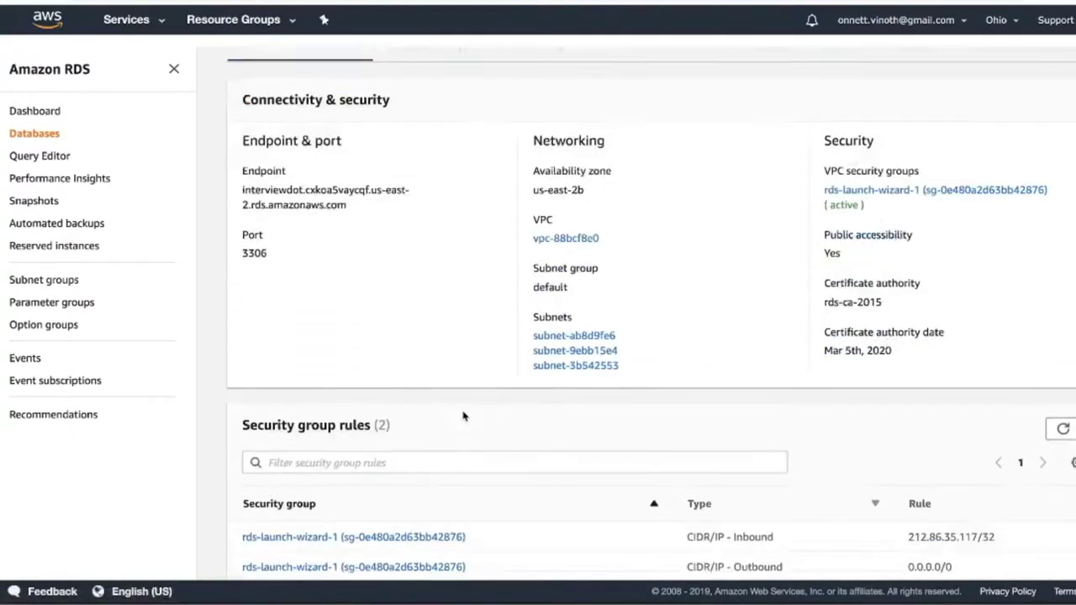
{"action": "scroll", "coordinate": [464, 416], "scroll_direction": "up", "scroll_amount": 4}
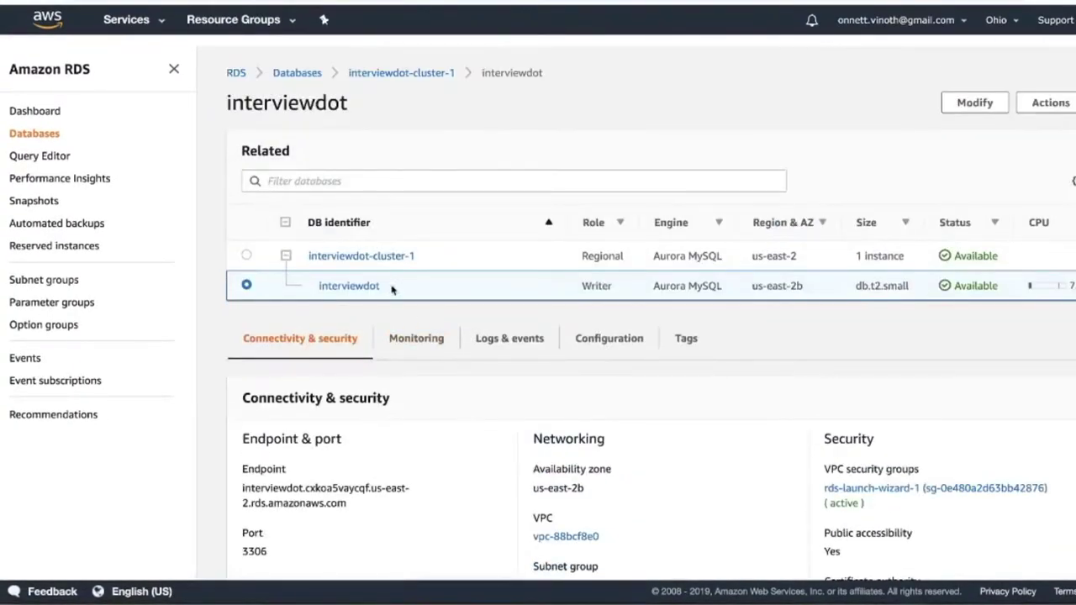
{"action": "left_click", "coordinate": [395, 257]}
{"action": "scroll", "coordinate": [460, 383], "scroll_direction": "down", "scroll_amount": 3}
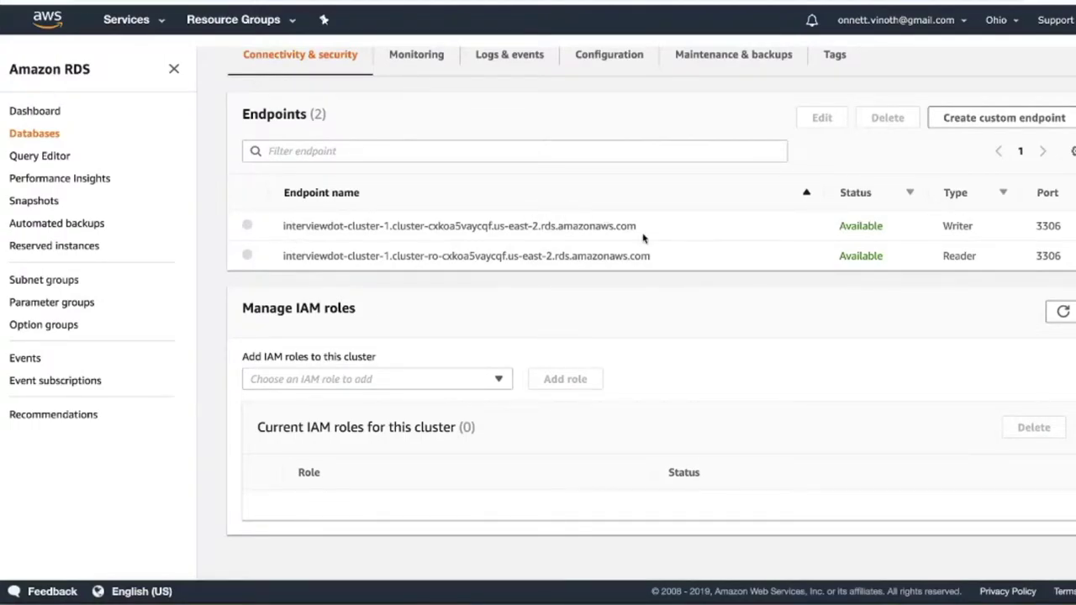
{"action": "left_click", "coordinate": [968, 599]}
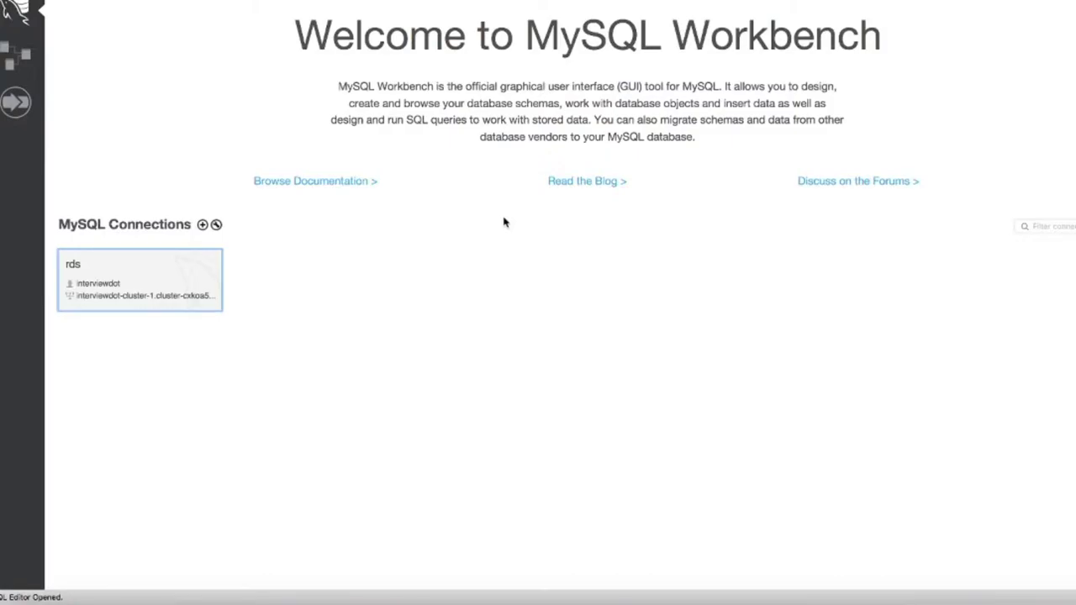
Step: Open the rds connection's SQL editor after checking its hostname and username in Manage Server Connections
{"action": "left_click", "coordinate": [111, 283]}
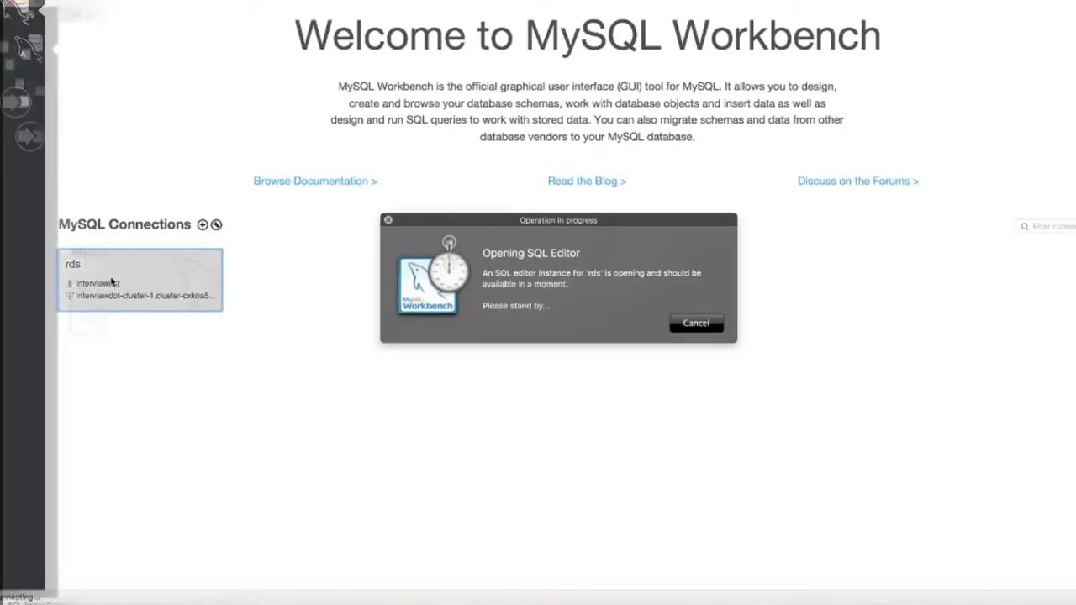
{"action": "left_click", "coordinate": [221, 252]}
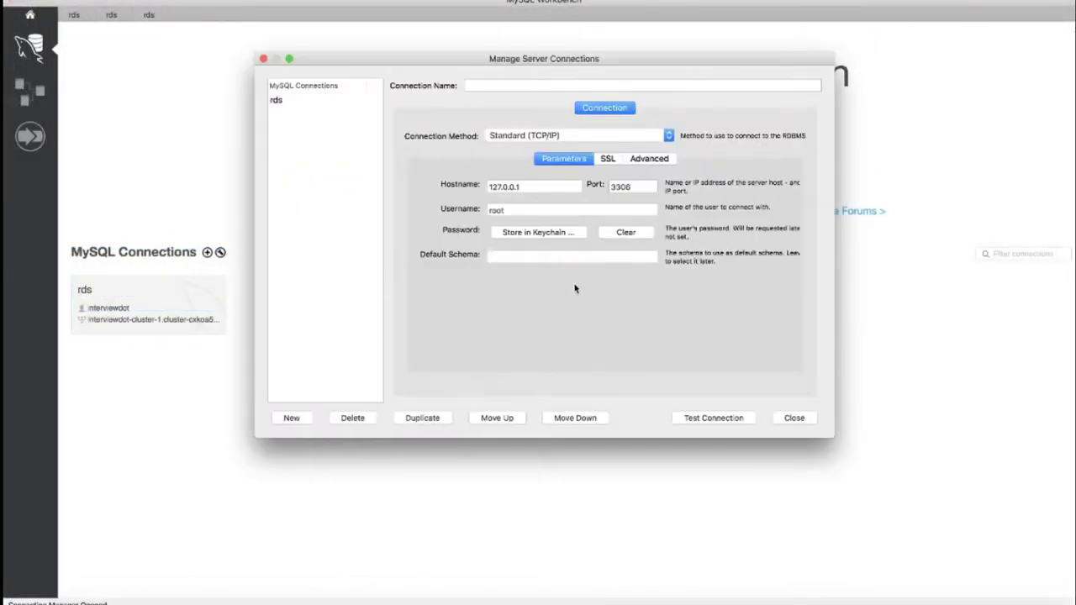
{"action": "left_click_drag", "start_coordinate": [538, 185], "coordinate": [475, 184]}
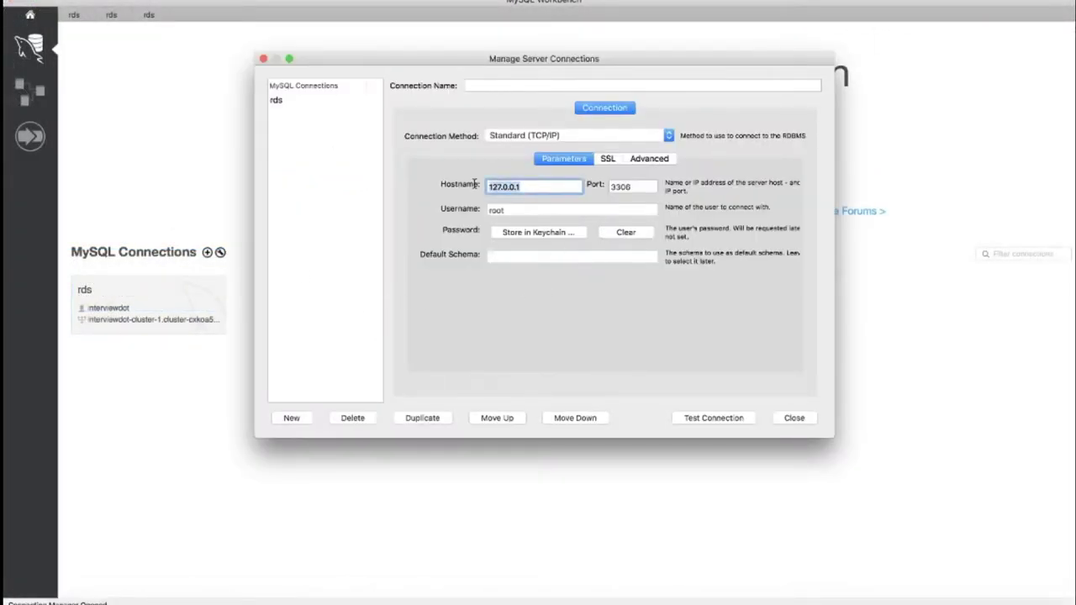
{"action": "double_click", "coordinate": [517, 211]}
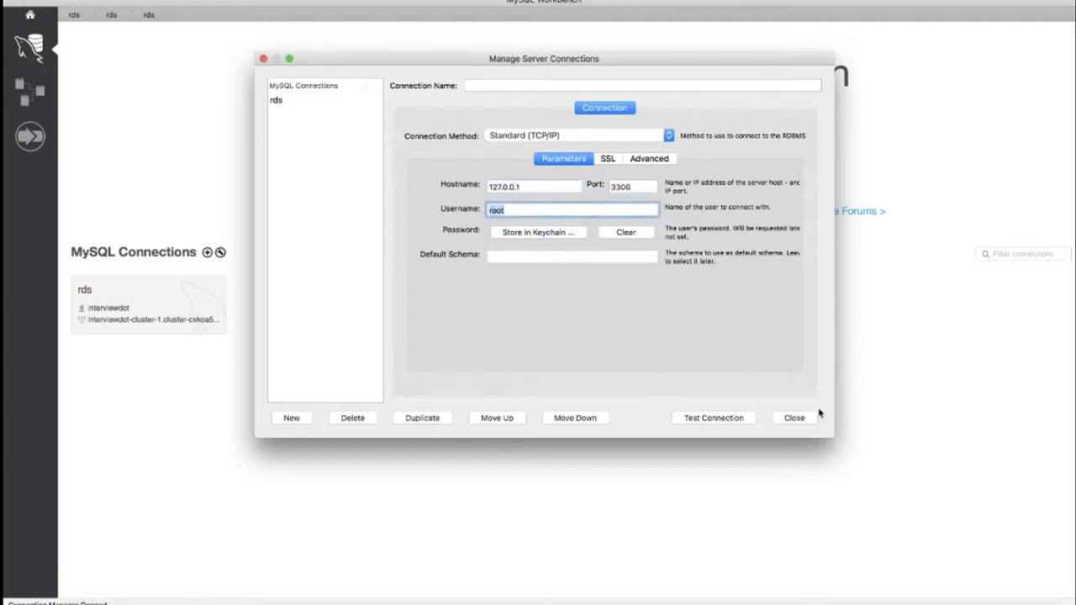
{"action": "left_click", "coordinate": [793, 417]}
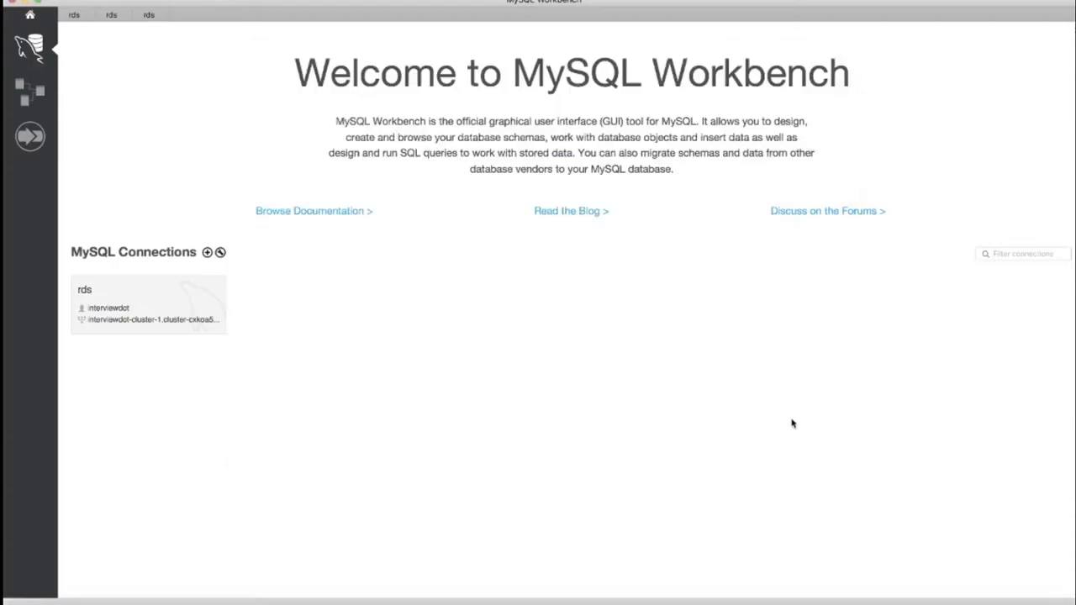
{"action": "left_click", "coordinate": [74, 14]}
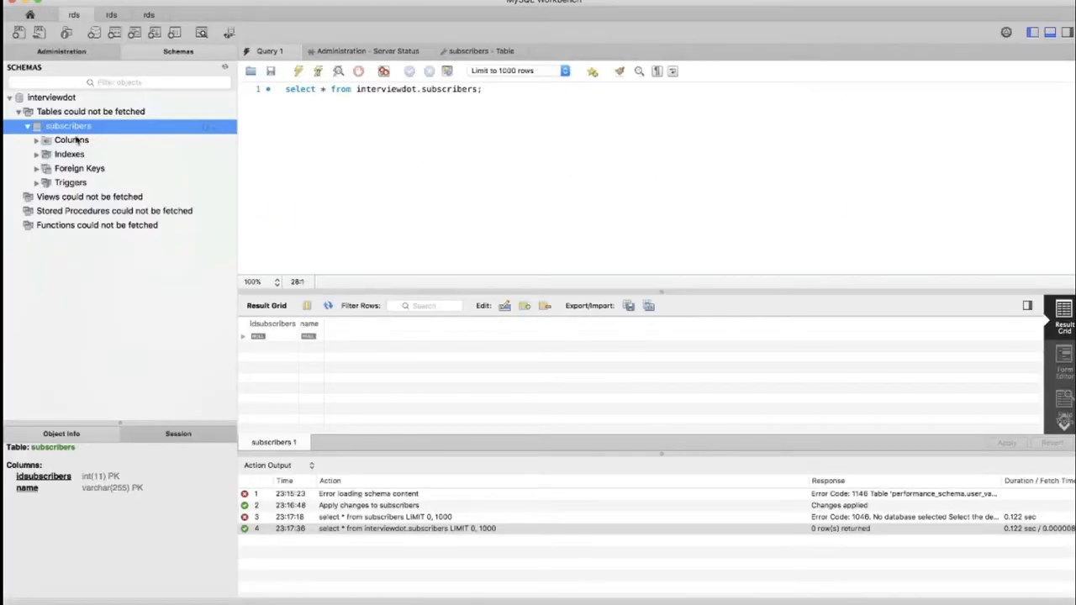
Step: Run the select-all query on interviewdot.subscribers (0 rows), then return to the cluster's endpoints in RDS
{"action": "left_click", "coordinate": [27, 126]}
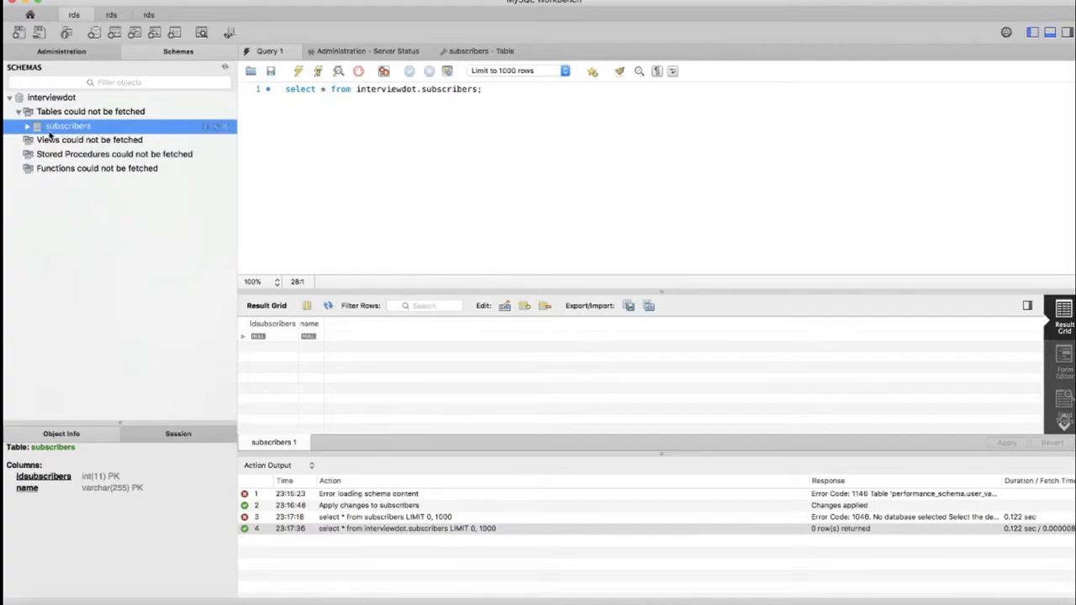
{"action": "left_click", "coordinate": [28, 127]}
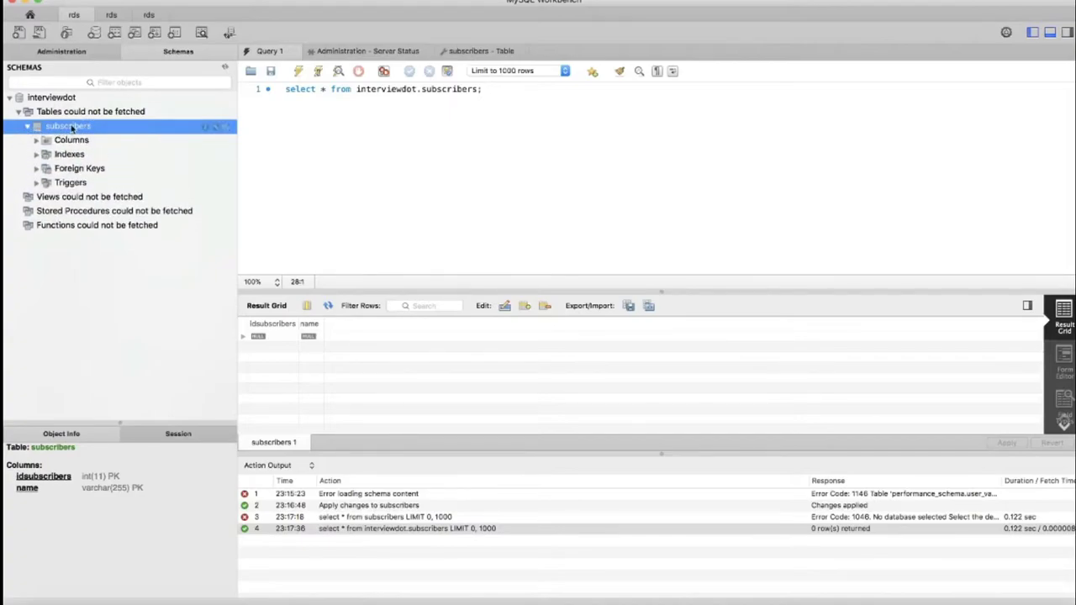
{"action": "left_click", "coordinate": [368, 117]}
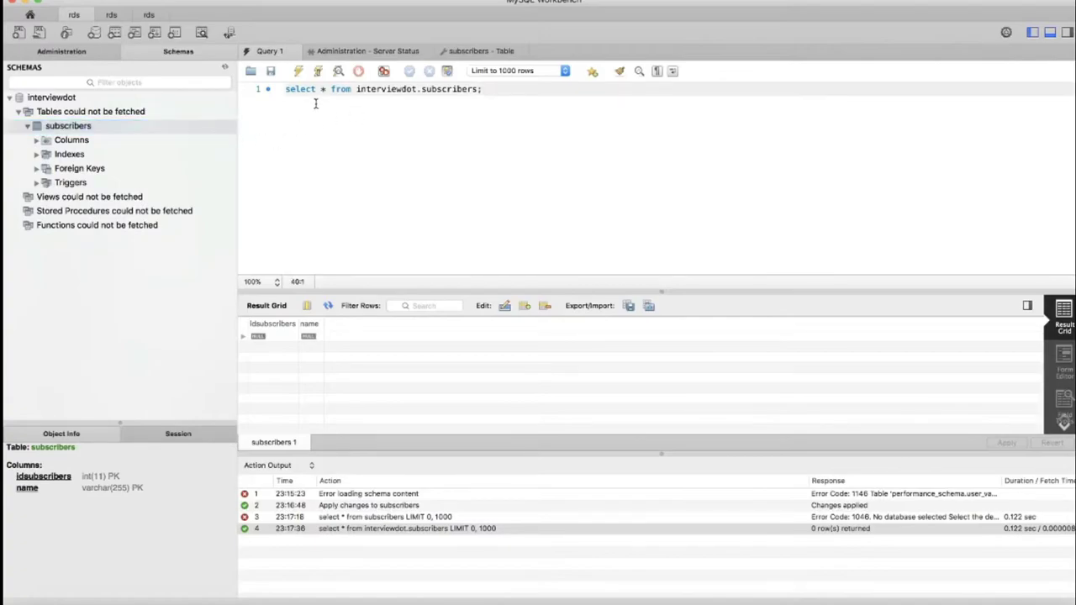
{"action": "left_click_drag", "start_coordinate": [286, 88], "coordinate": [519, 87]}
{"action": "left_click", "coordinate": [403, 124]}
{"action": "left_click", "coordinate": [299, 72]}
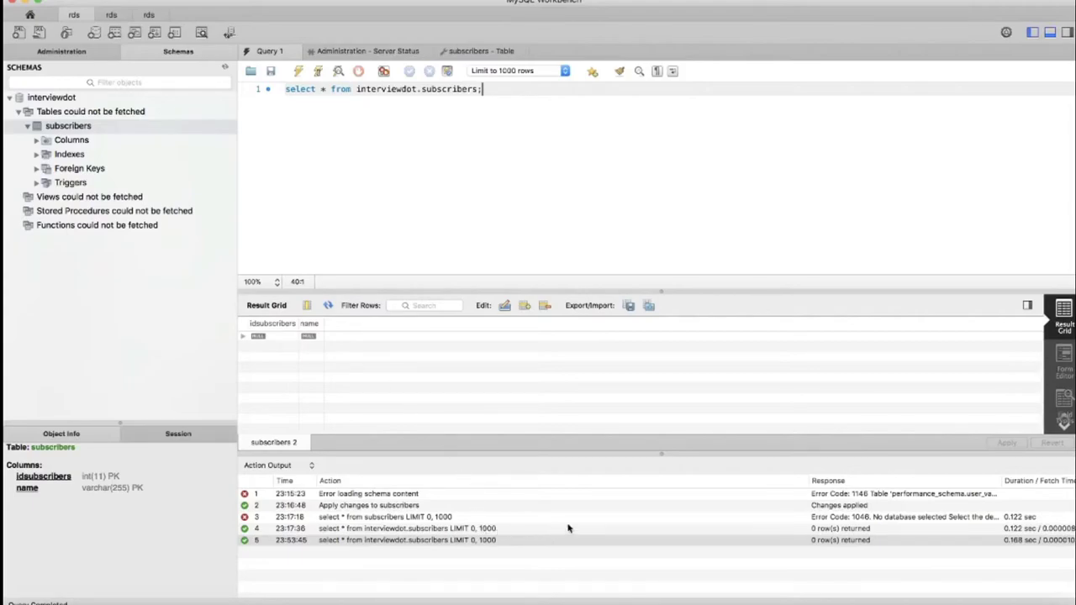
{"action": "left_click", "coordinate": [703, 598]}
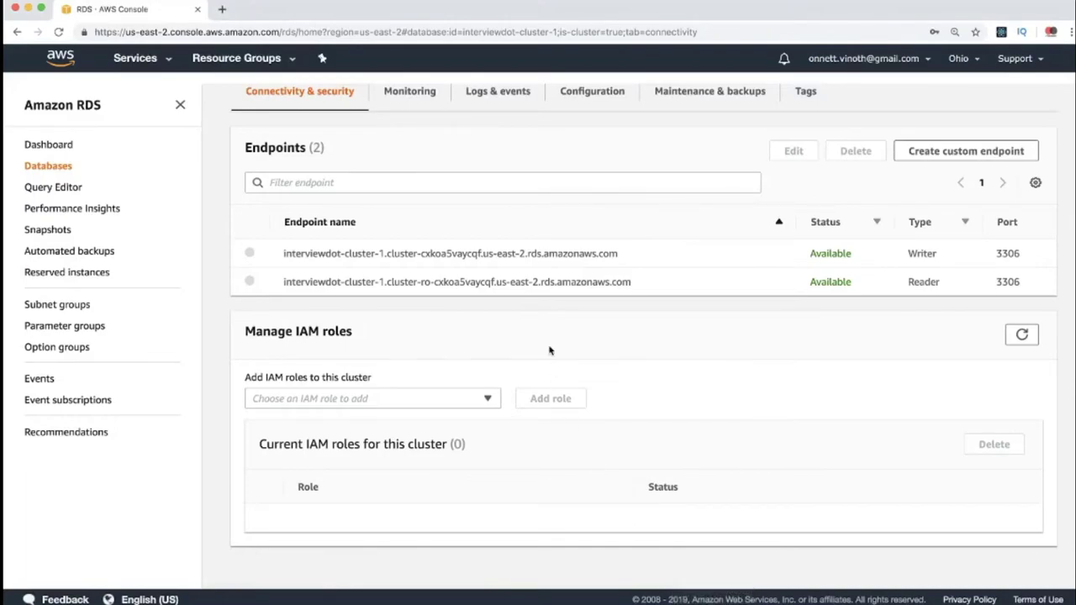
{"action": "scroll", "coordinate": [550, 351], "scroll_direction": "up", "scroll_amount": 3}
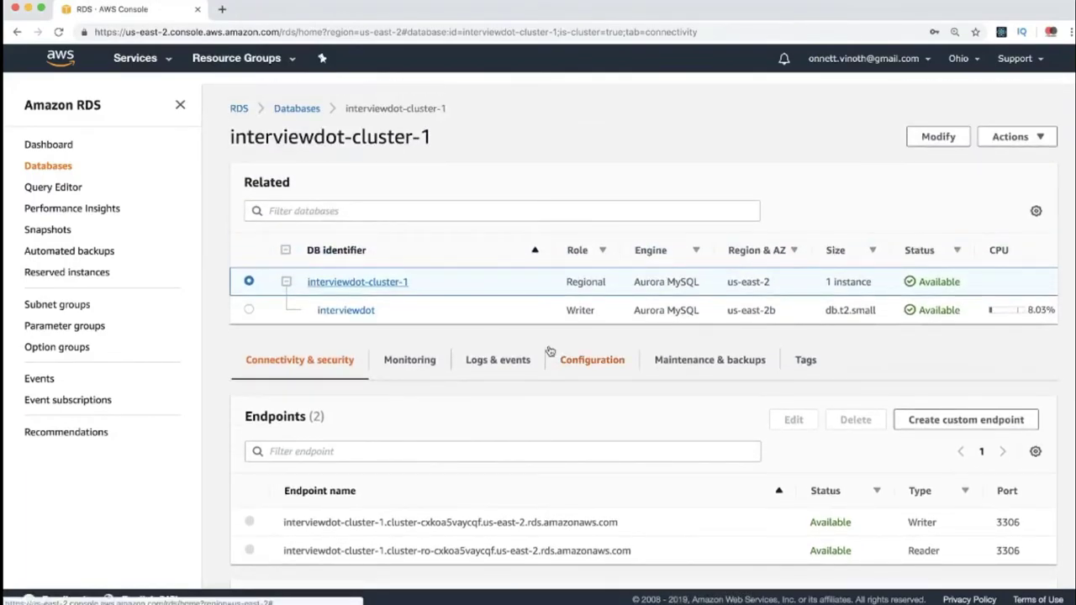